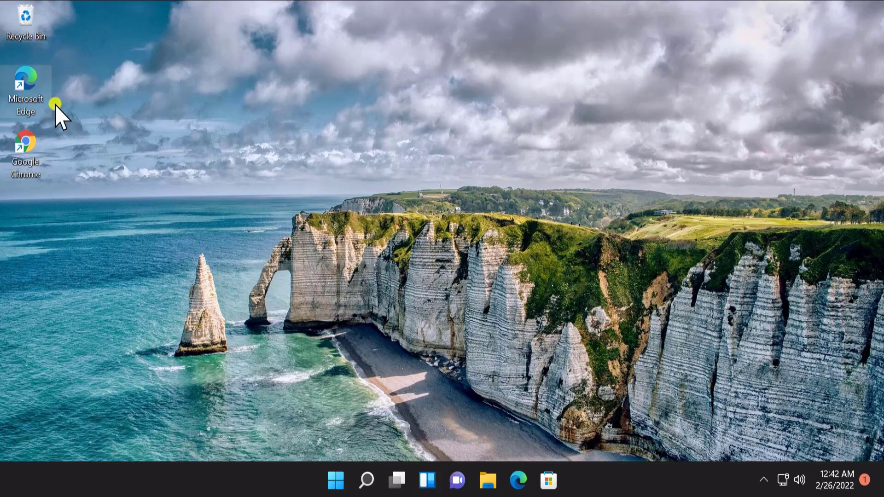
Launch Edge, close the Restore pages popup, and open Settings to the Profiles section
left_click(521, 478)
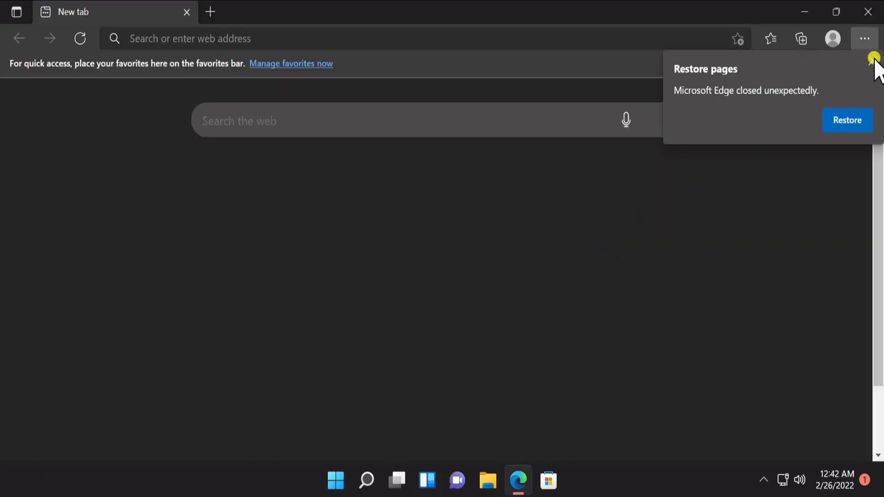
left_click(873, 59)
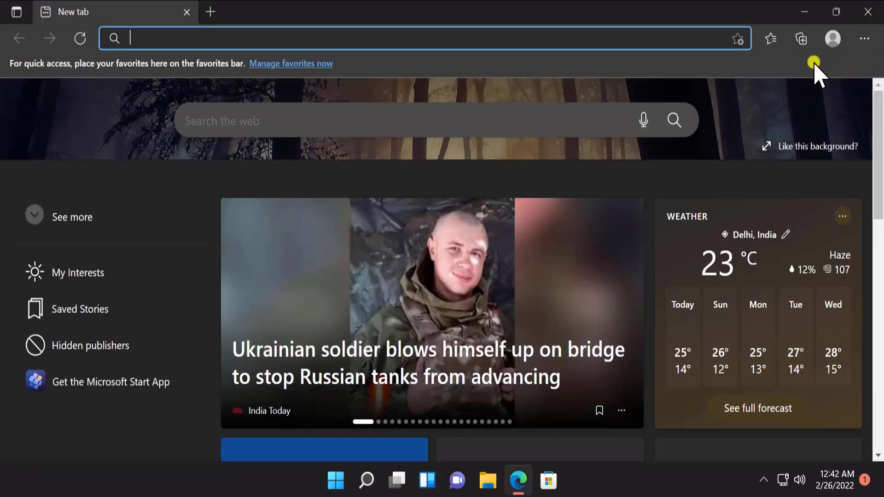
left_click(865, 39)
scroll(680, 167, "down", 2)
scroll(680, 168, "down", 1)
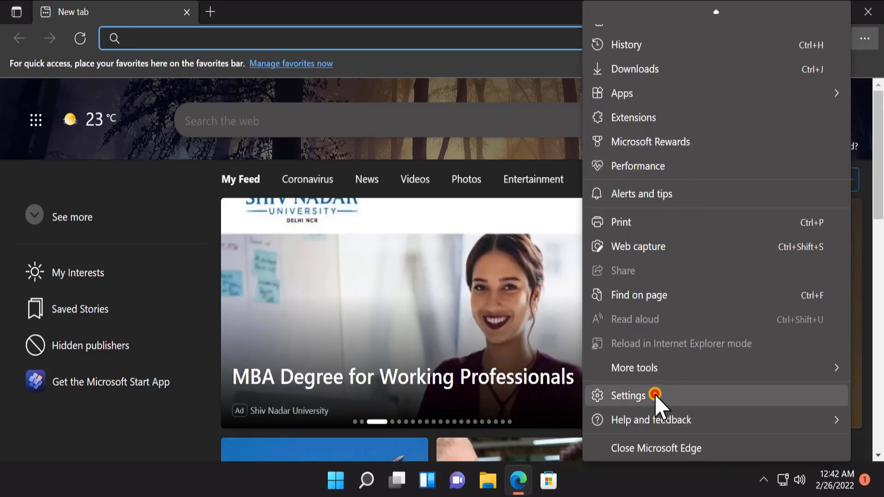
left_click(656, 397)
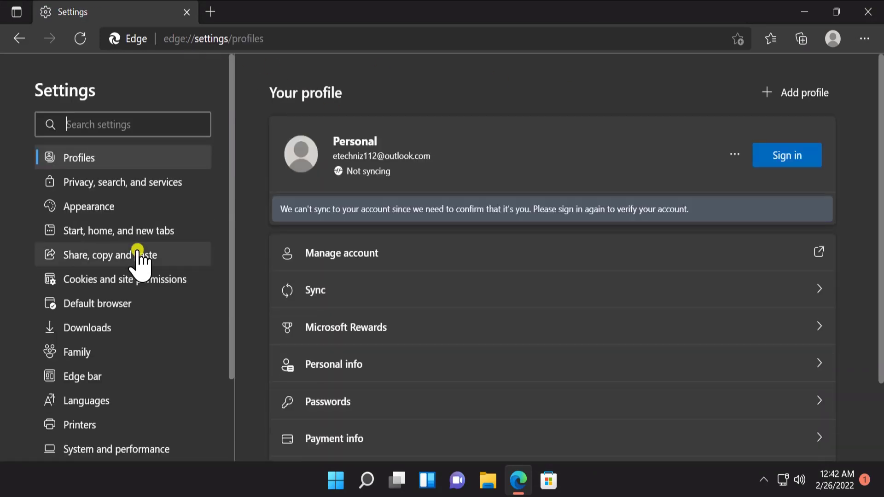
scroll(130, 263, "down", 3)
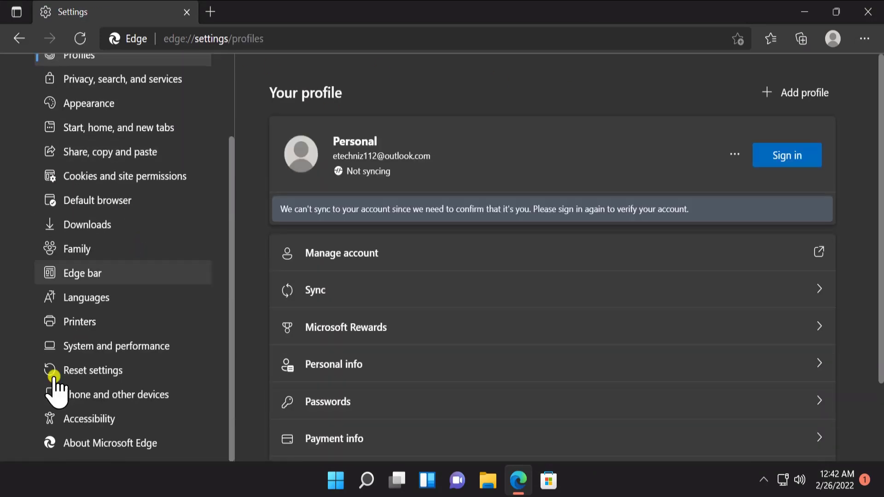
Go from About Microsoft Edge to the Default browser settings page with its Internet Explorer options
left_click(134, 445)
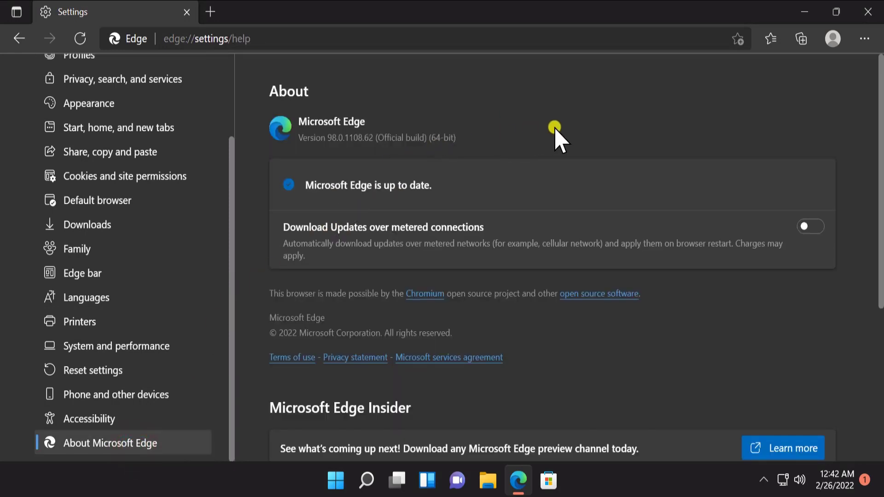
left_click(132, 206)
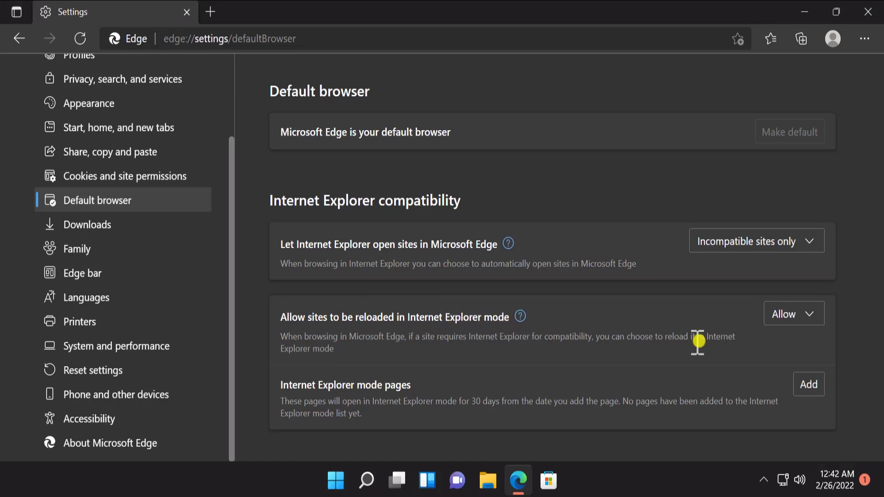
left_click(805, 318)
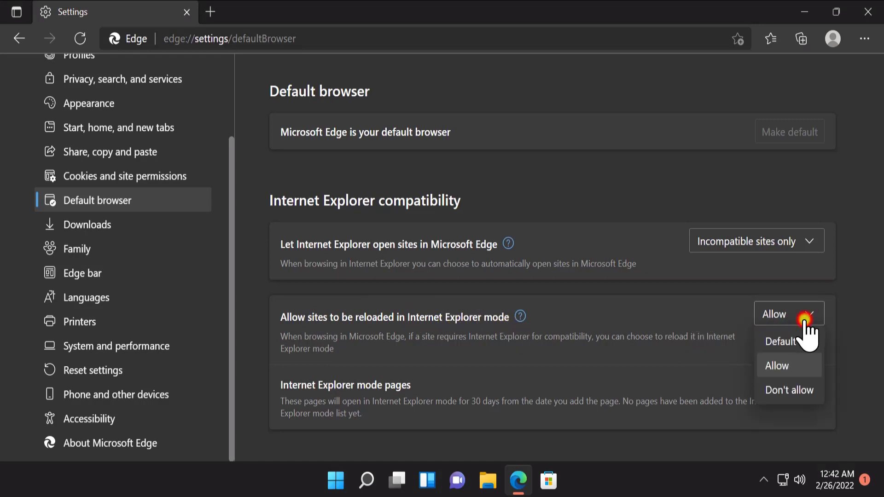
left_click(799, 366)
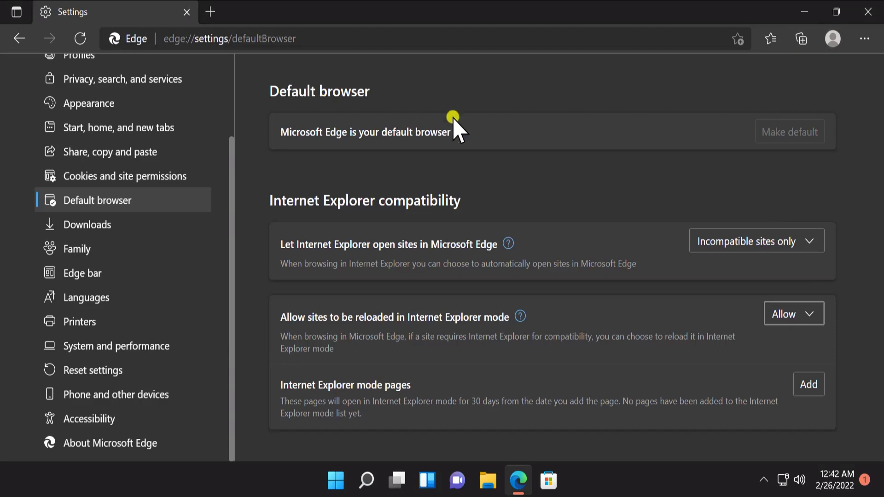
Enable the 'Internet Explorer mode button' in Appearance settings, try the new icon, and open a blank tab
left_click(115, 104)
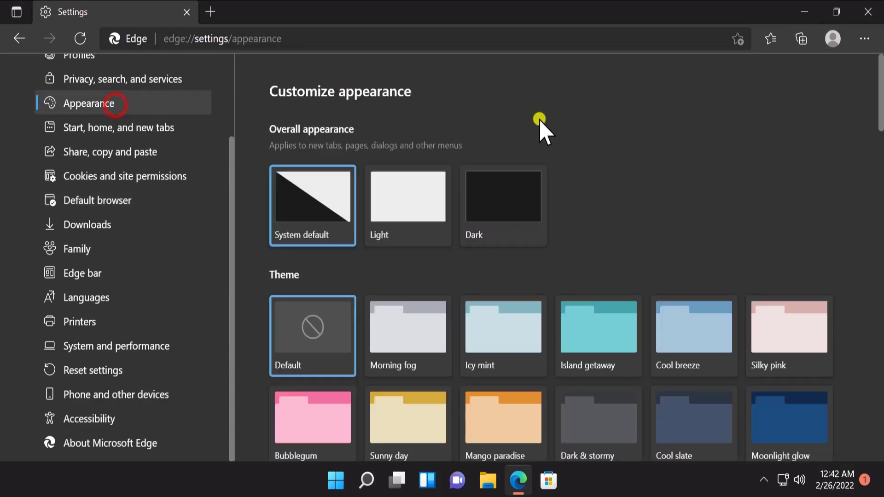
scroll(714, 166, "down", 12)
scroll(714, 166, "down", 12)
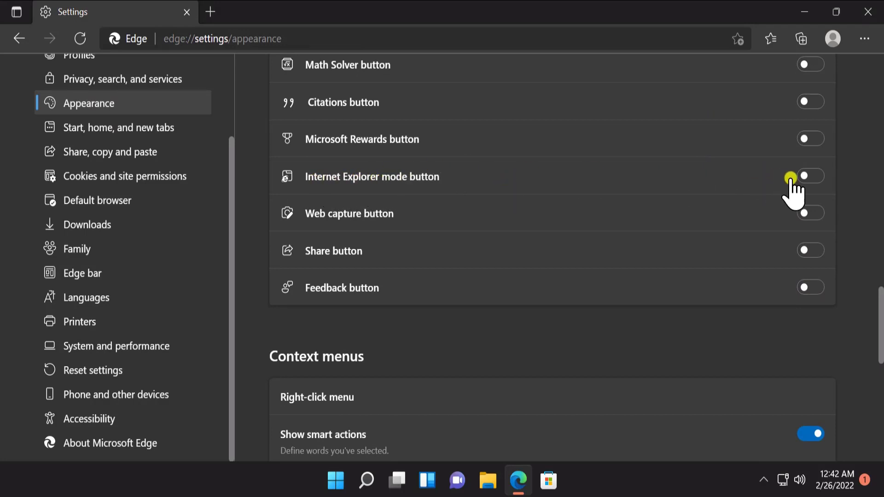
left_click(807, 176)
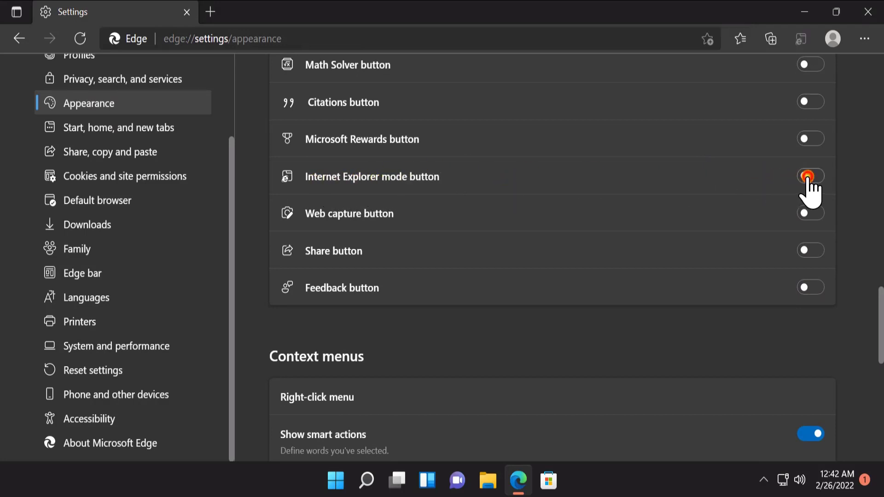
left_click(801, 41)
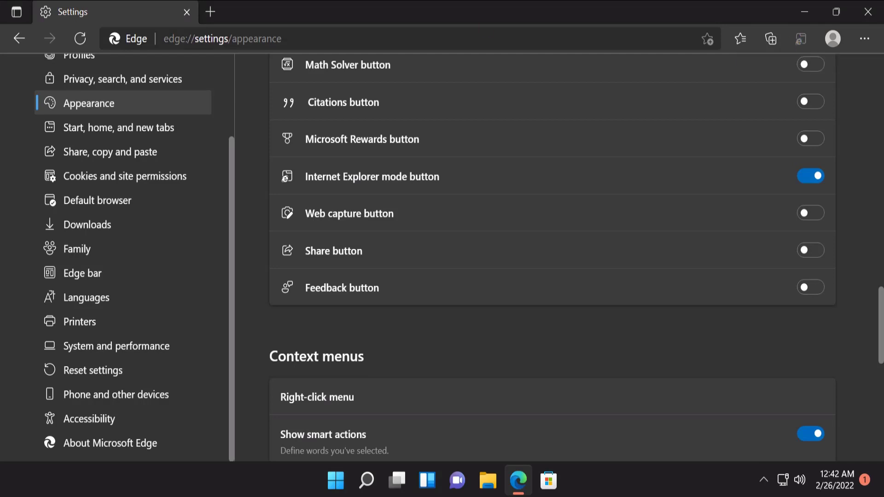
left_click(209, 16)
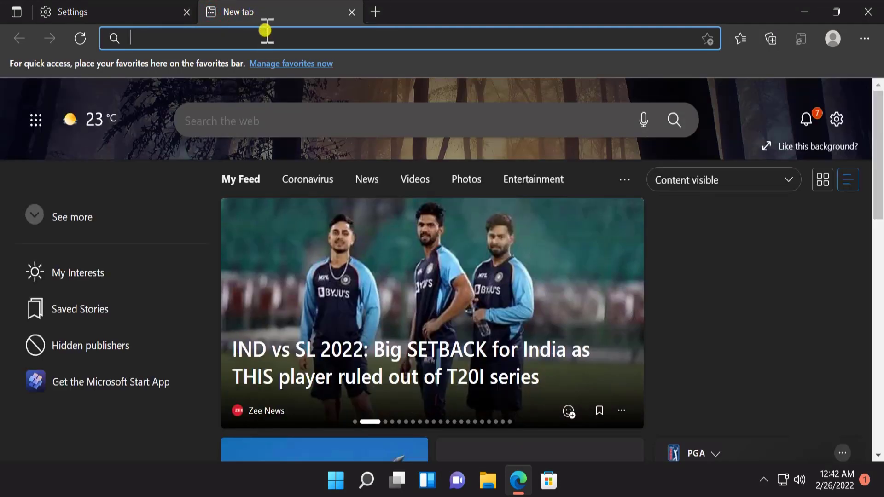
Go to google.com in the new tab, correcting the mistyped address
left_click(266, 30)
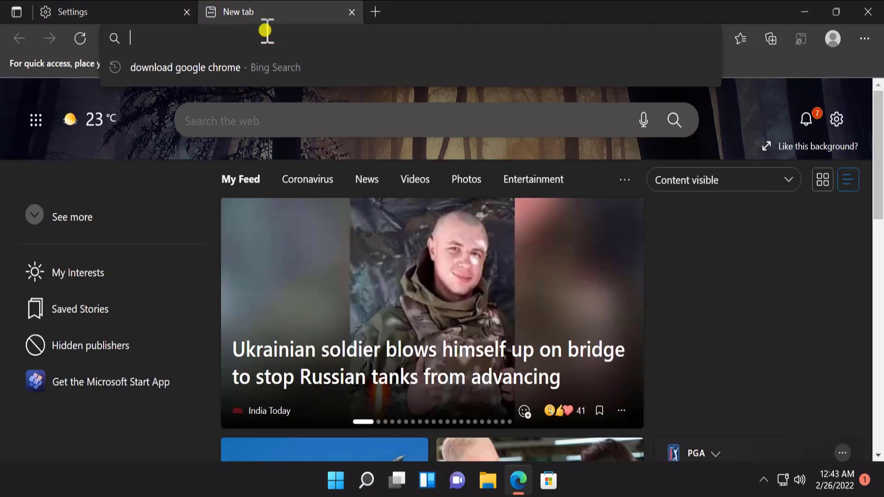
type("goog.ec")
key("BackSpace")
key("BackSpace")
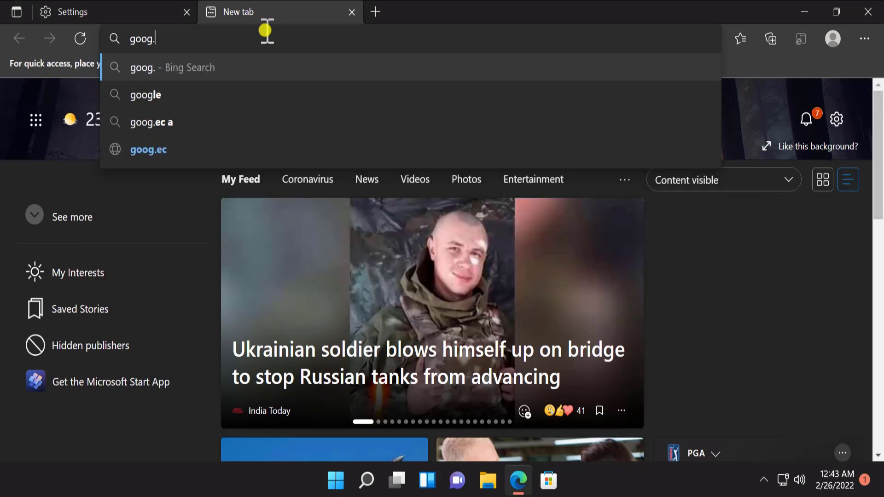
key("BackSpace")
type("le.com")
key("Return")
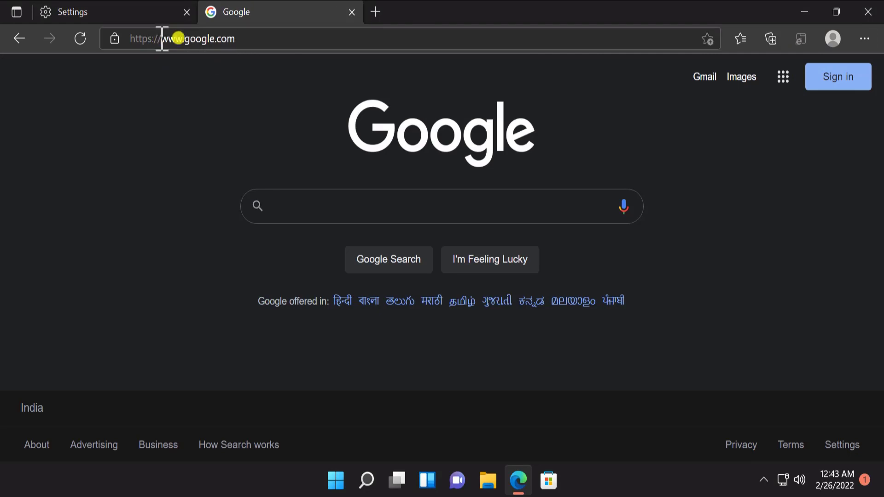
Confirm in the ... menu that Reload in Internet Explorer mode is greyed out, then close it
left_click(865, 40)
scroll(732, 184, "down", 3)
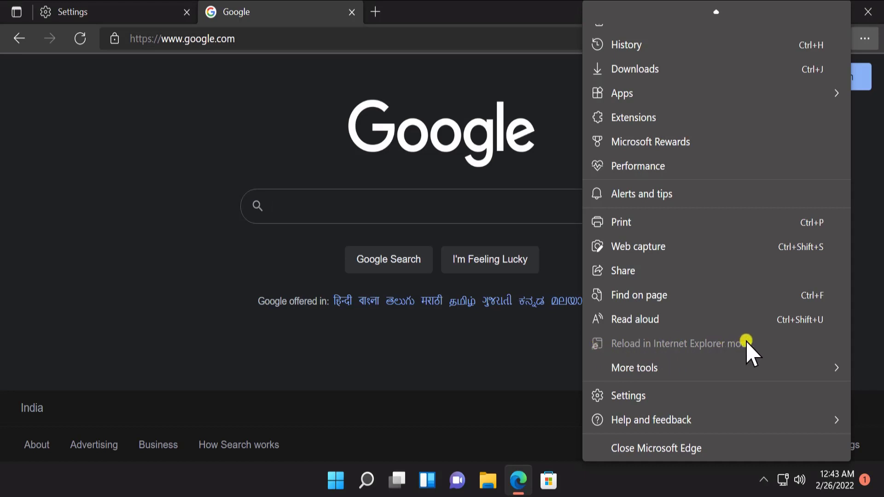
left_click(206, 161)
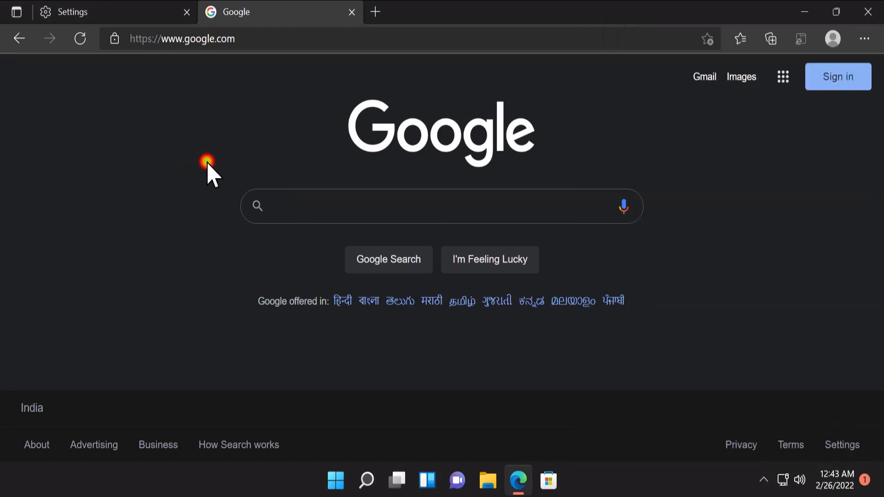
In Default browser settings, set IE mode reloading to Default and restart the browser
left_click(78, 13)
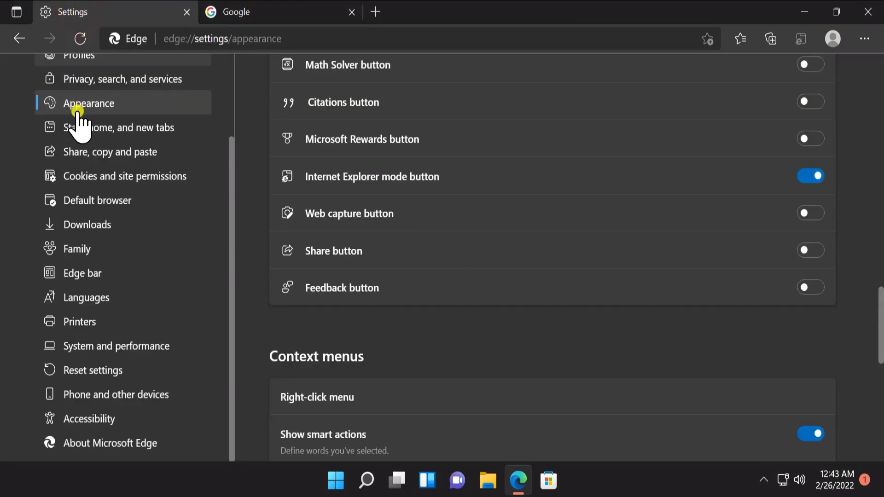
left_click(88, 199)
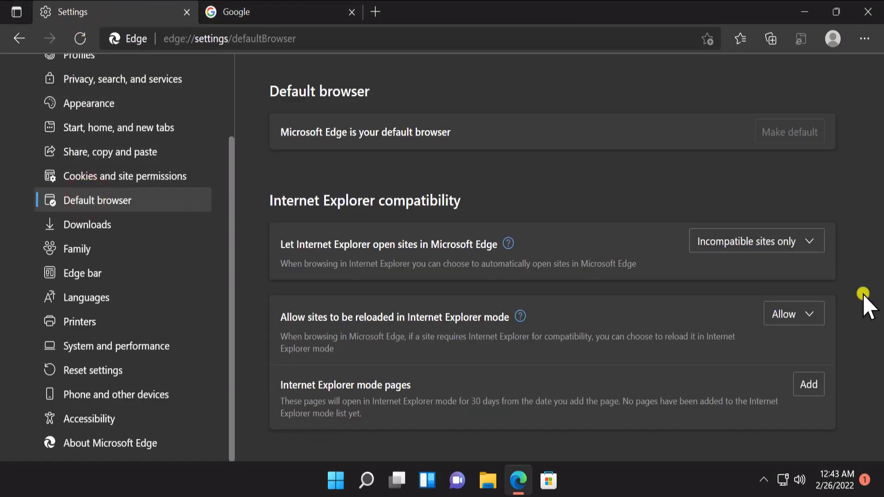
left_click(814, 315)
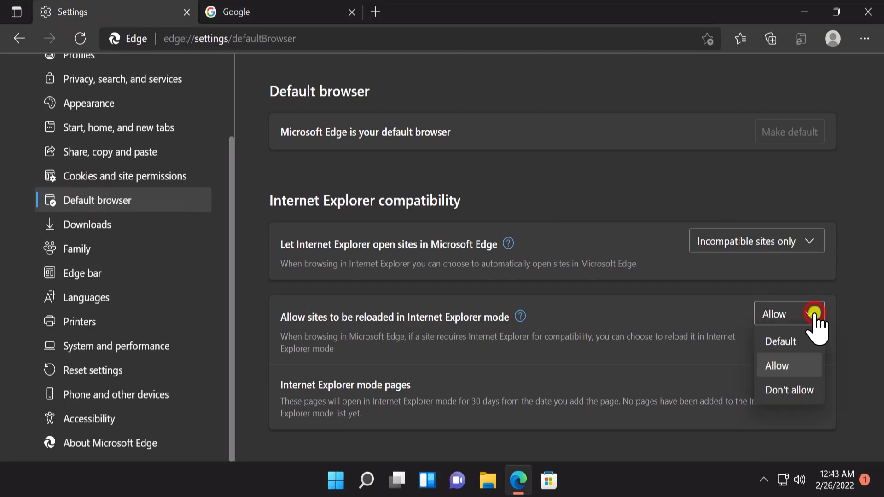
left_click(798, 340)
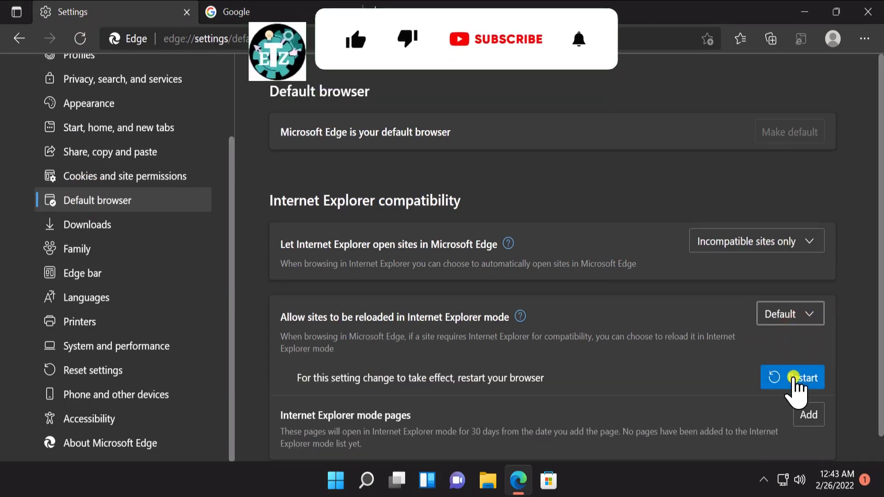
left_click(792, 377)
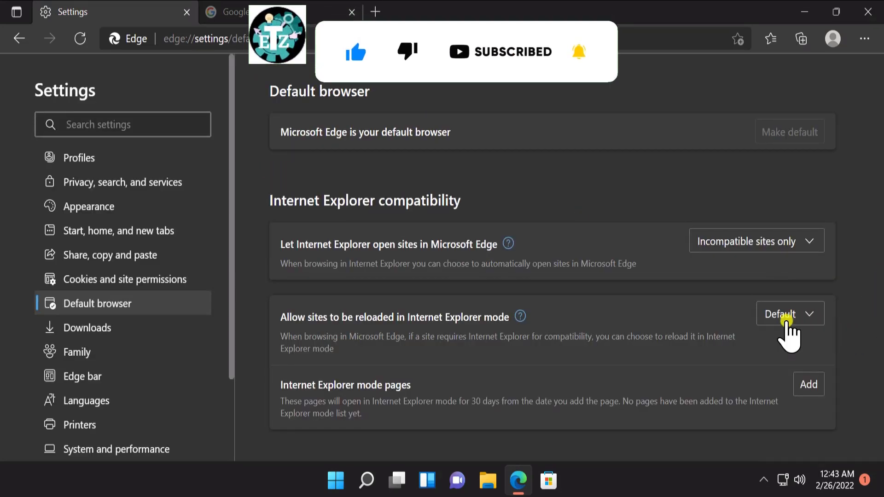
Change 'Allow sites to be reloaded in Internet Explorer mode' to Allow, restart, and return to the Google tab
left_click(808, 318)
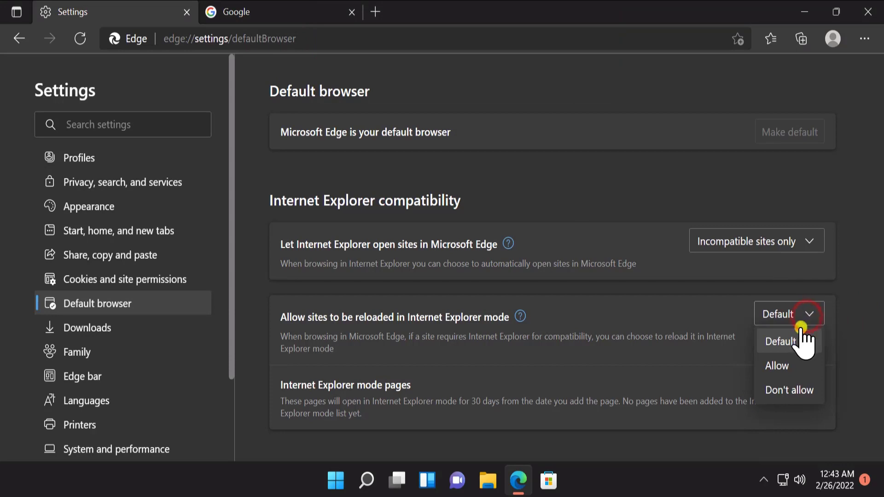
left_click(795, 365)
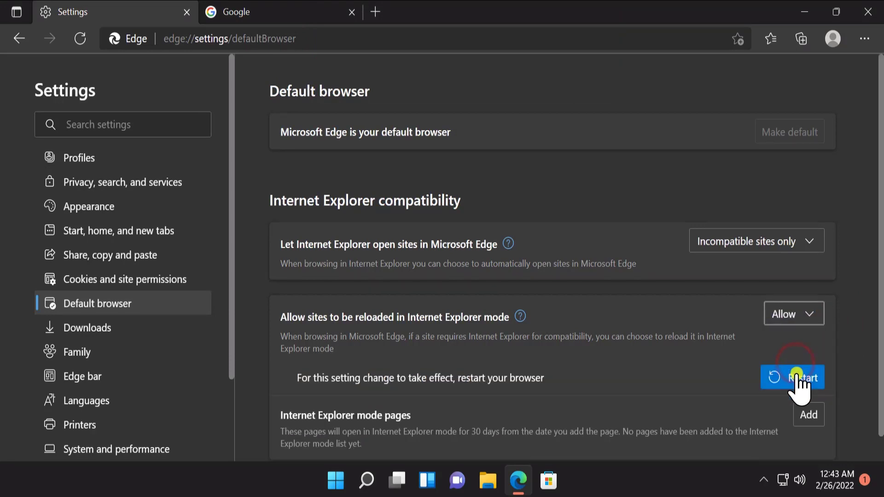
left_click(793, 375)
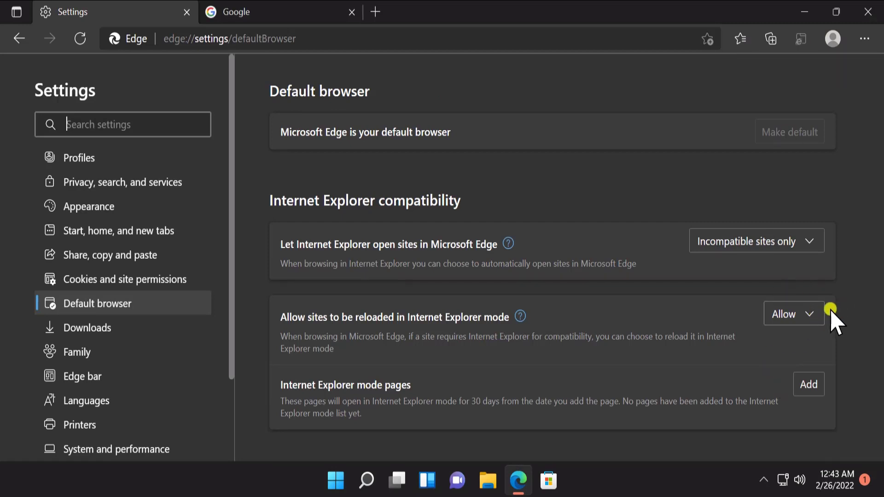
left_click(309, 17)
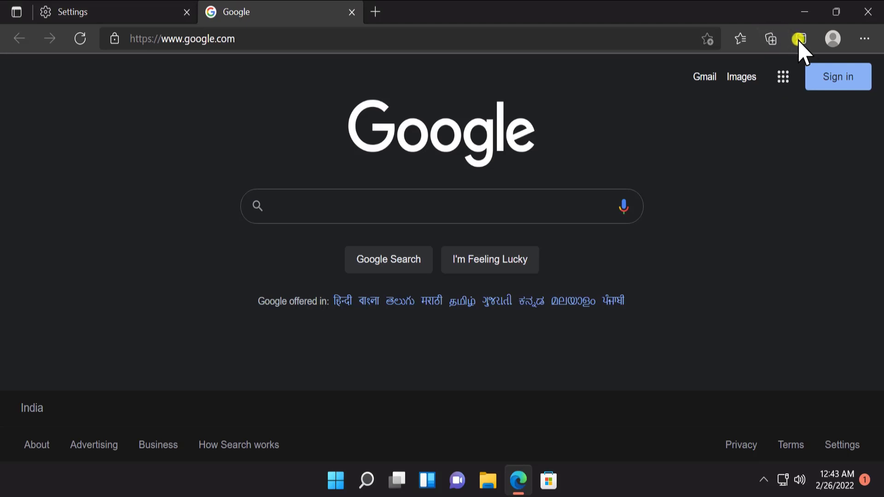
Choose 'Reload in Internet Explorer mode' from the ... menu on the Google page
left_click(868, 37)
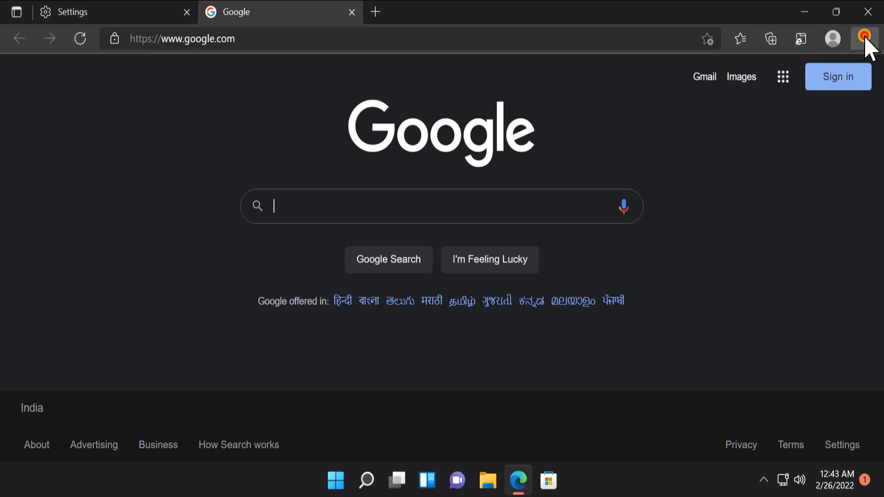
scroll(726, 247, "down", 5)
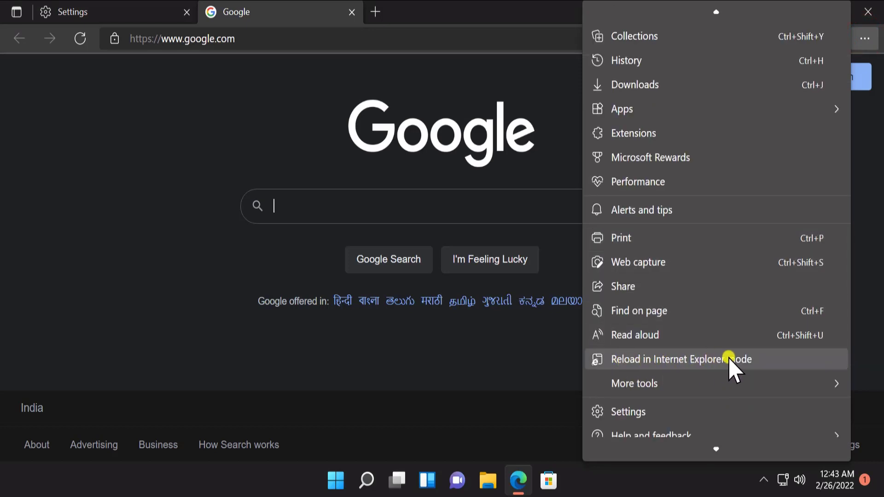
left_click(756, 359)
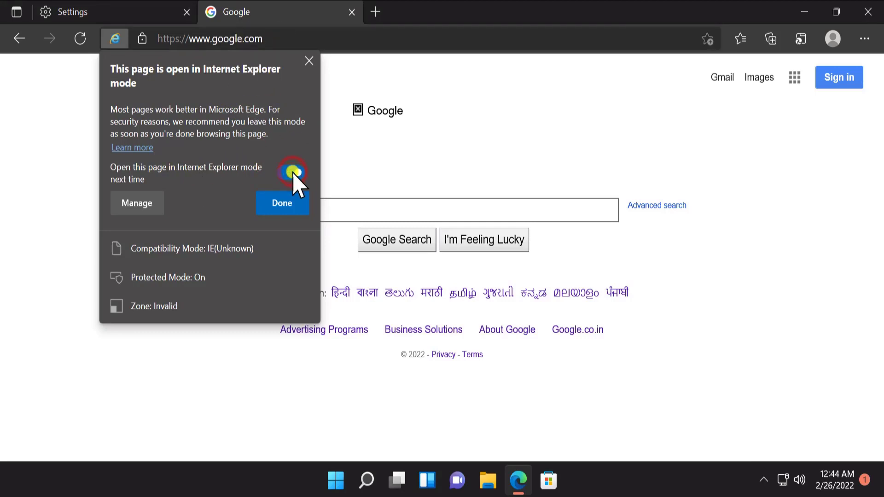
Close the IE mode flyout with Done and the IE mode info bar, then focus the Google search box
left_click(278, 199)
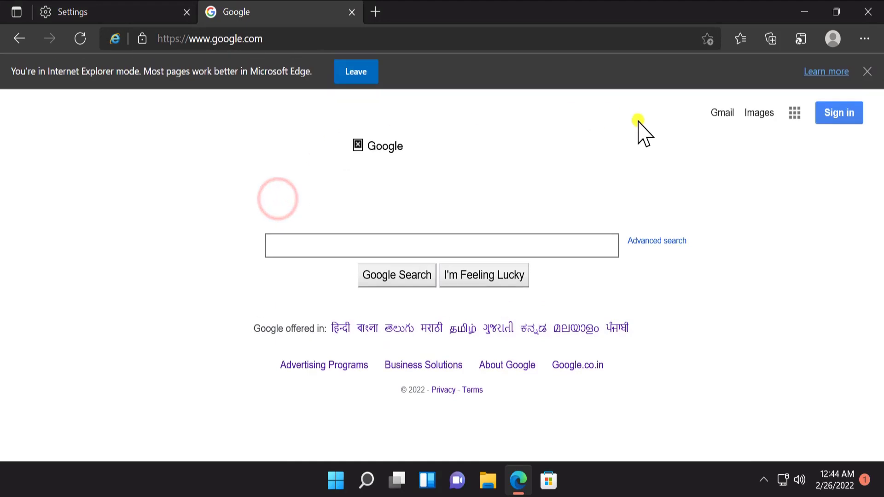
left_click(865, 72)
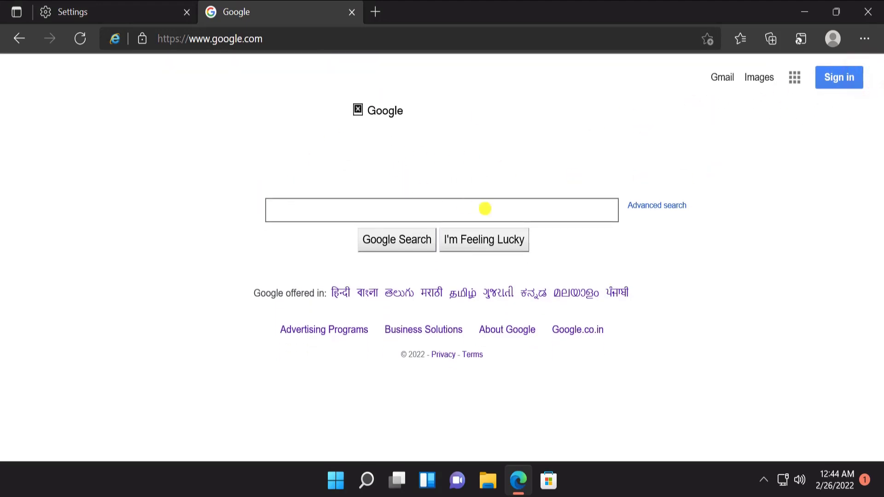
left_click(483, 208)
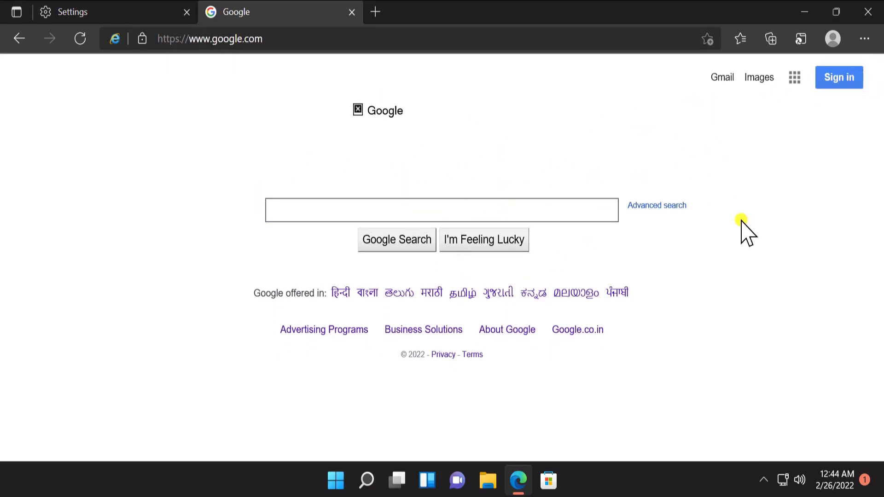